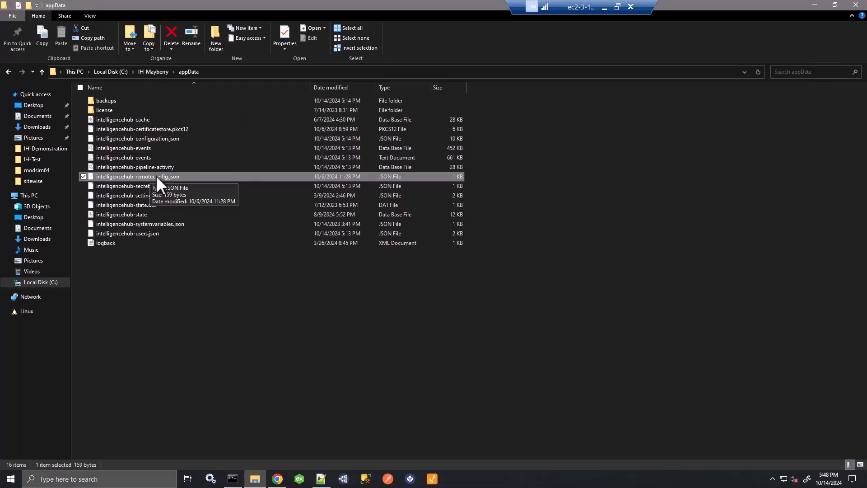
Open intelligencehub-remoteconfig.json in Notepad++, inspect its remoteUrl setting, and close the file
click(129, 192)
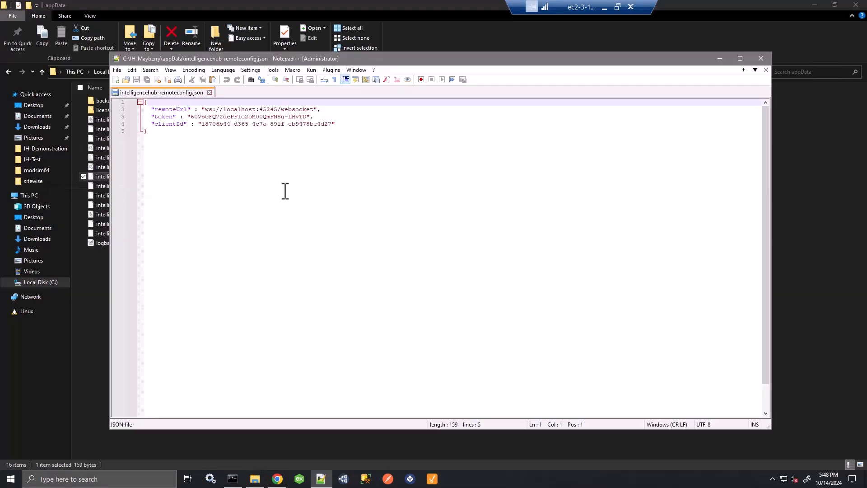
drag(323, 110, 149, 109)
click(331, 245)
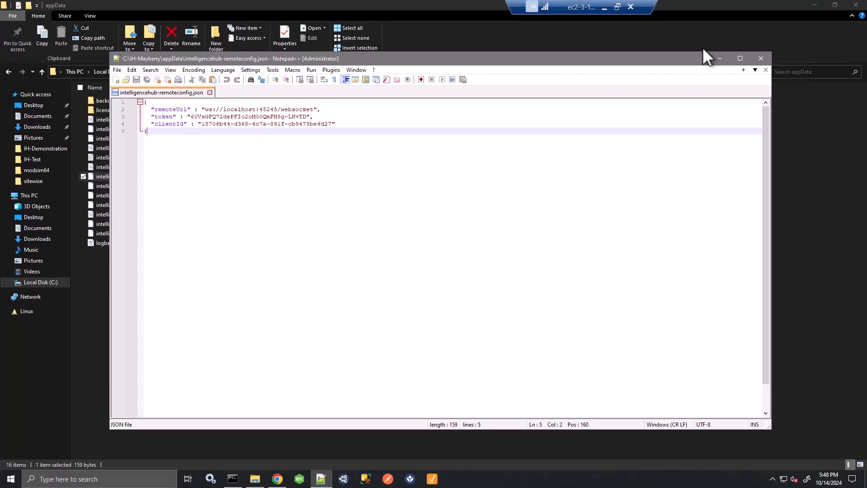
click(760, 58)
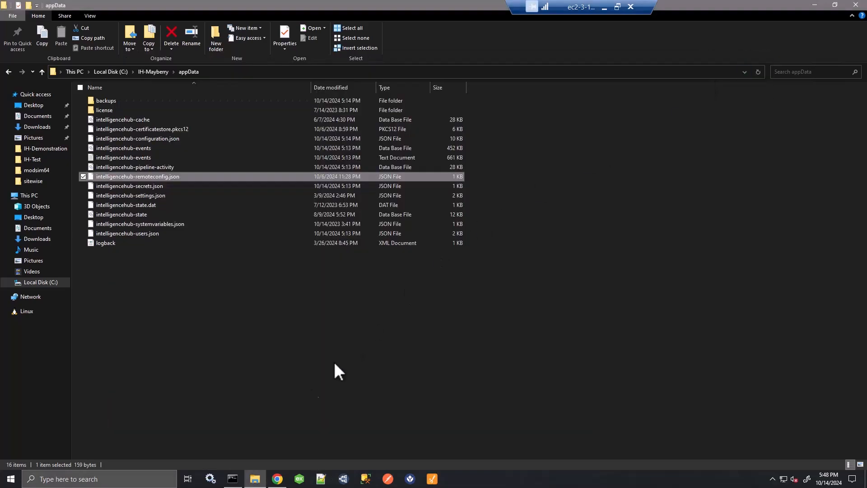
Switch to HighByte Intelligence Hub in Chrome and examine the ACME network group's details and its hubs
click(277, 477)
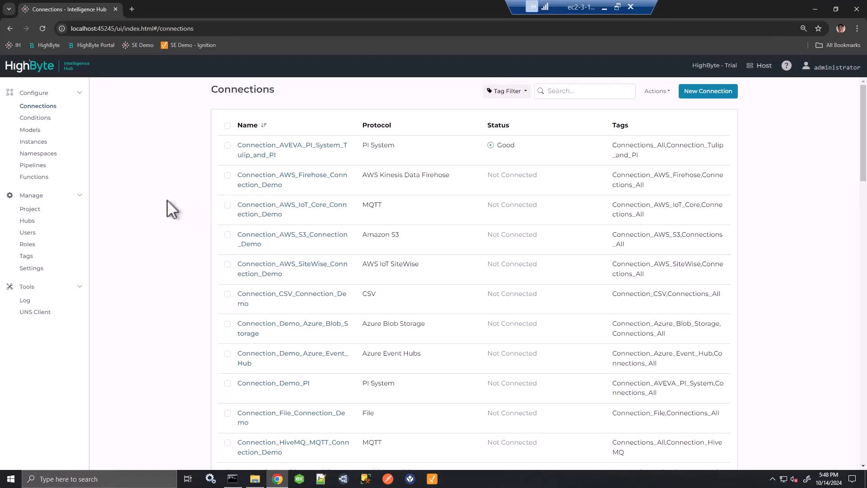
click(27, 221)
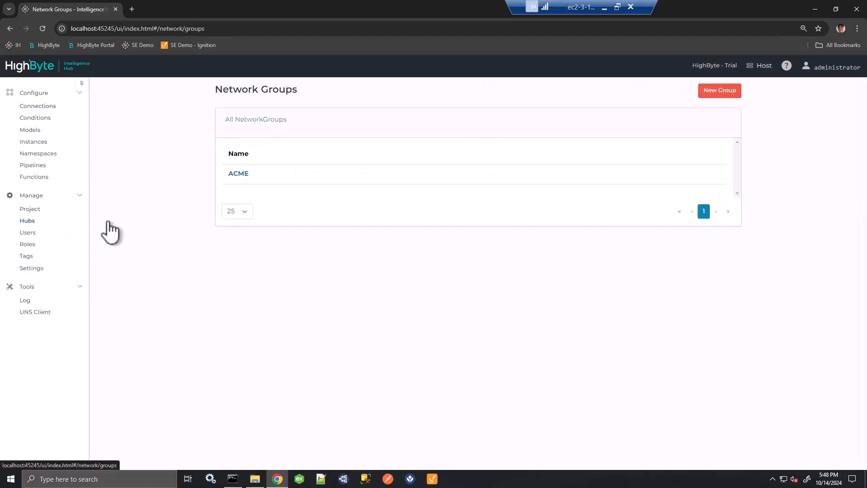
click(237, 174)
drag(258, 135, 220, 135)
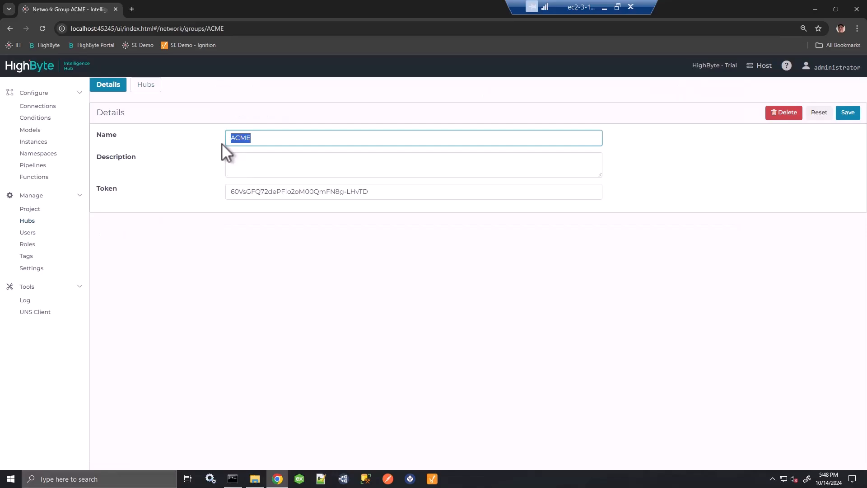
click(146, 86)
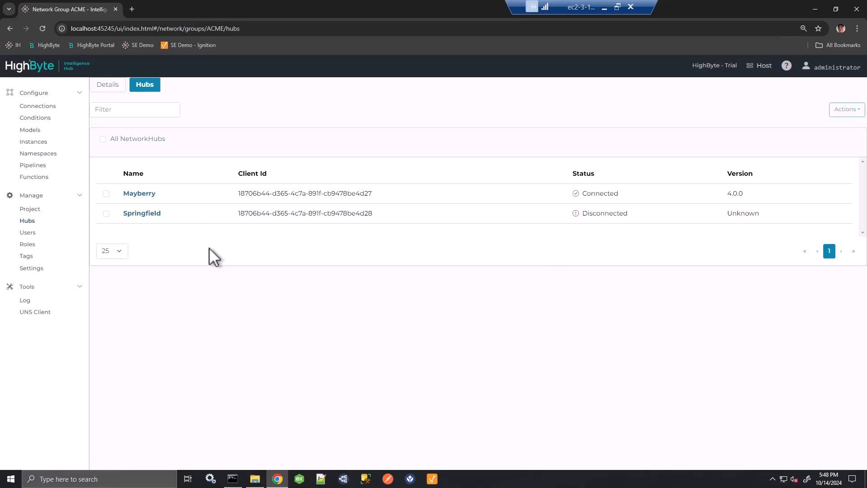
Review the connections and models configured on the Host hub
click(41, 106)
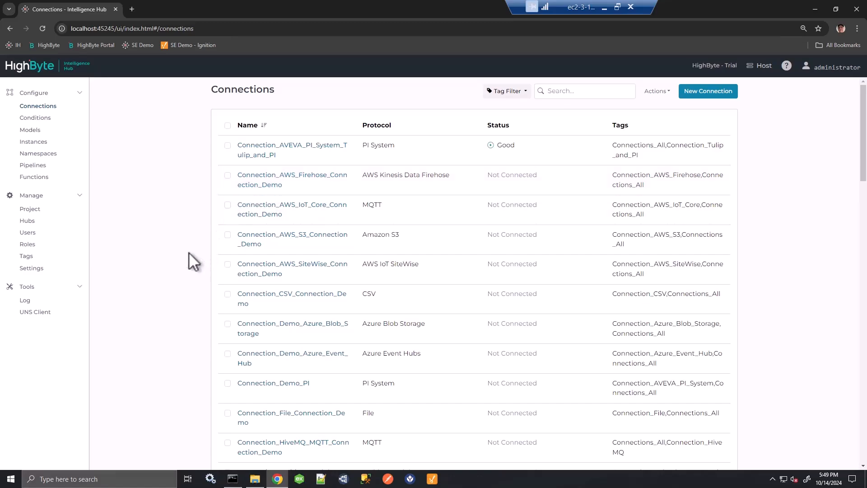
scroll(179, 246, down, 7)
click(30, 129)
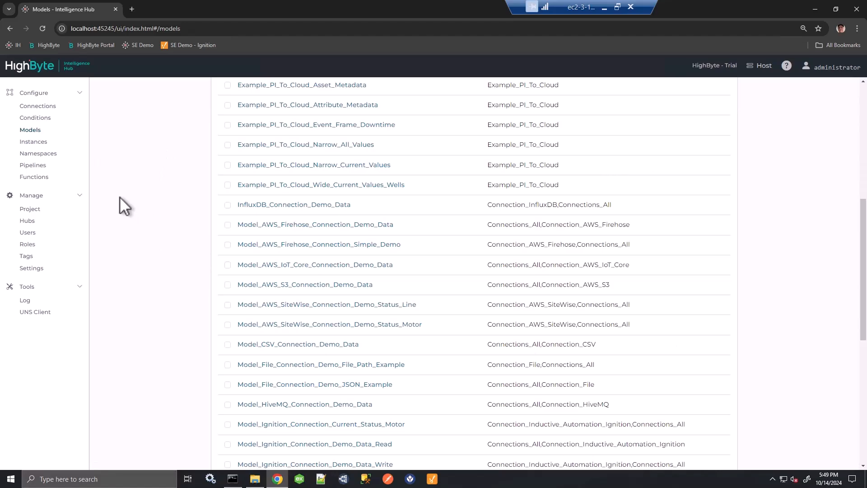
Start a project sync from the Host with Mayberry as the target hub
click(31, 209)
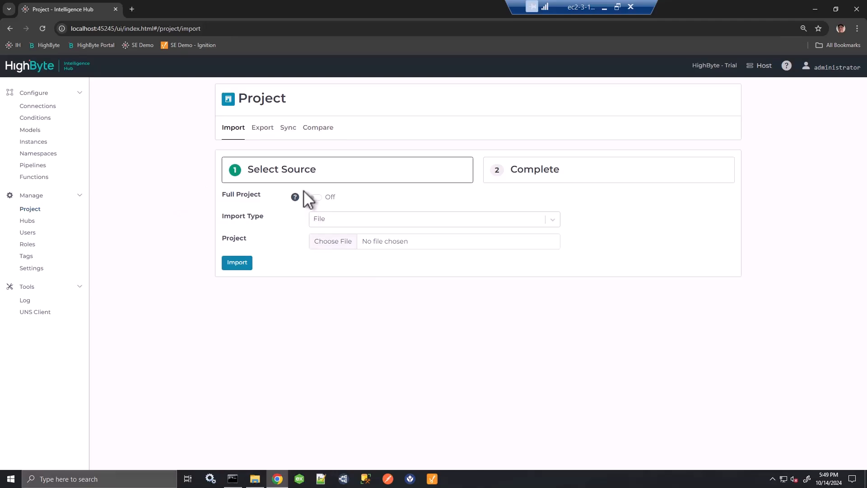
click(287, 128)
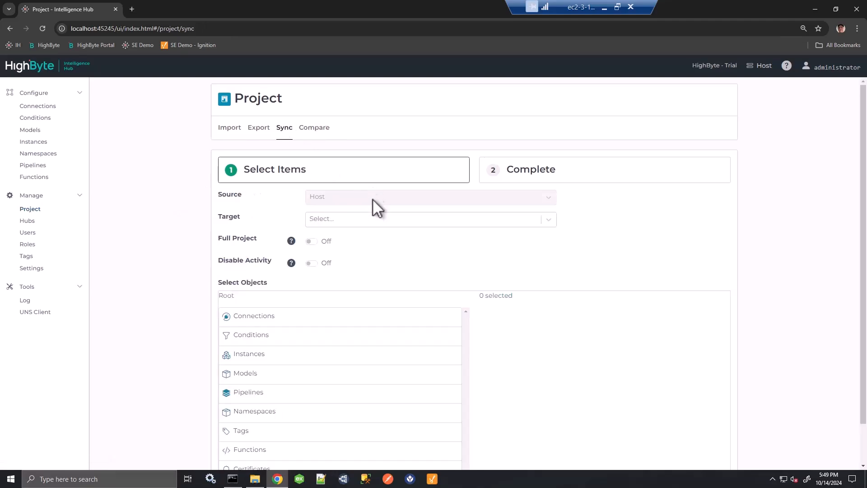
click(335, 217)
click(335, 251)
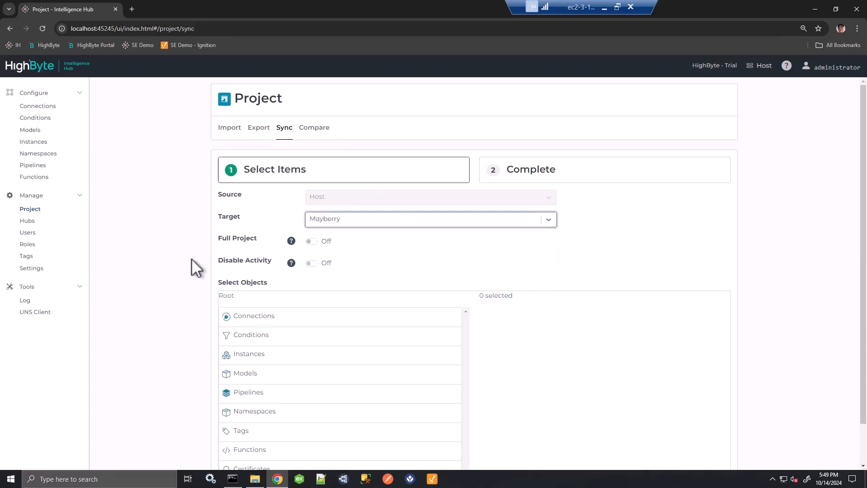
Add the Demo_Basic tag with its associated objects to the sync selection and review the selected objects
scroll(180, 266, down, 1)
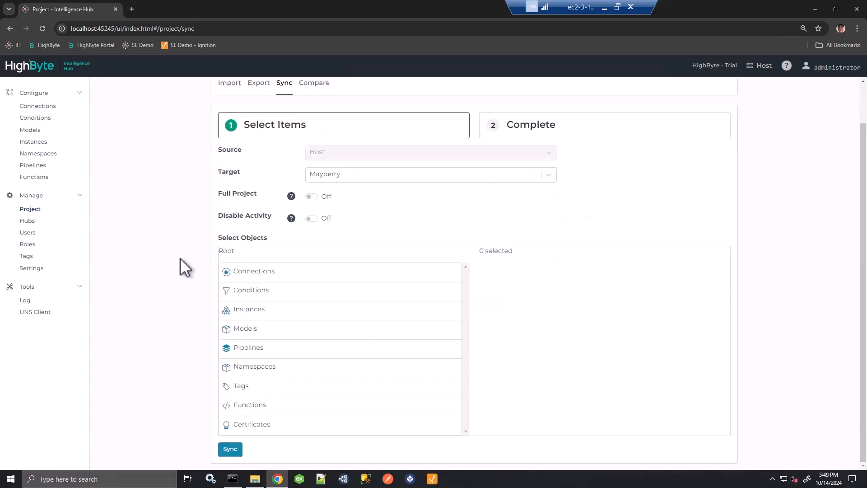
click(239, 390)
scroll(242, 393, down, 12)
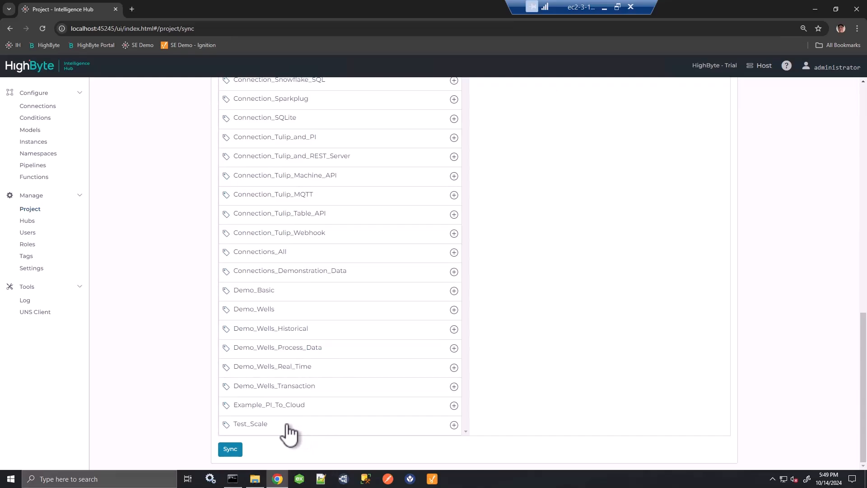
click(453, 290)
scroll(537, 270, up, 8)
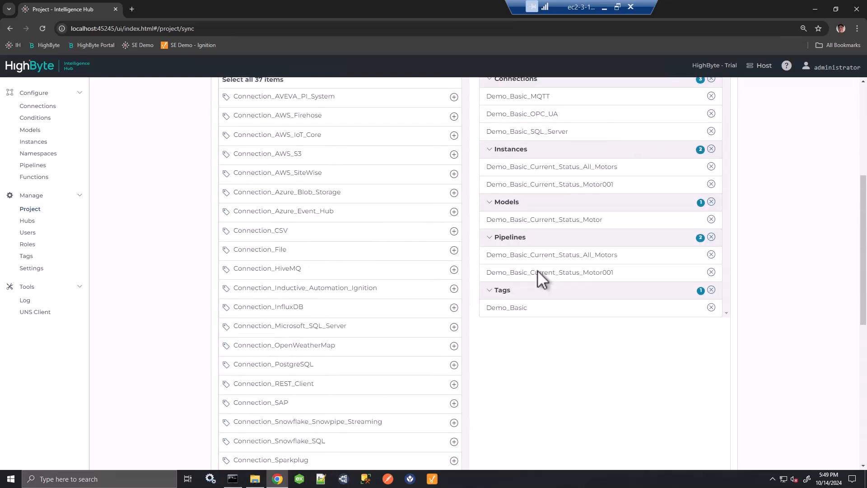
scroll(537, 270, up, 1)
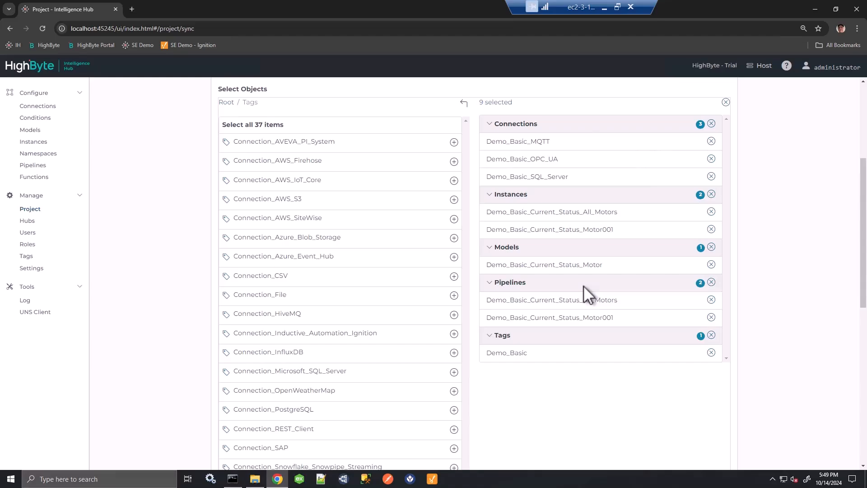
scroll(543, 318, down, 4)
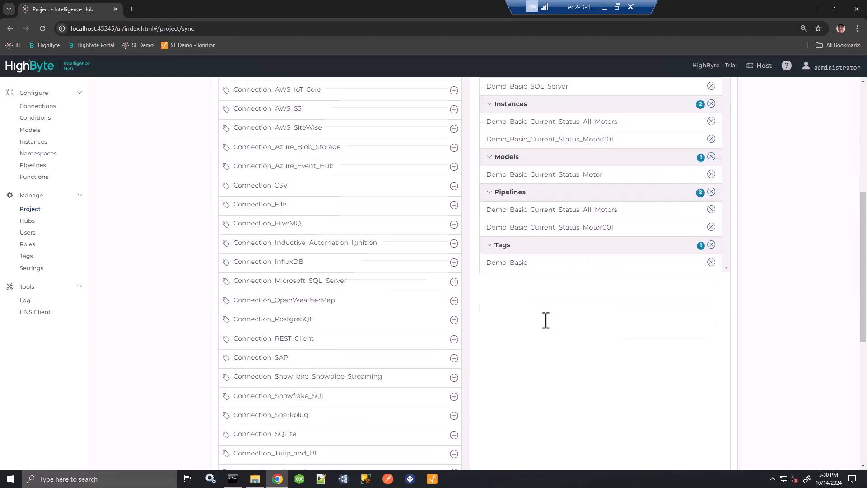
scroll(543, 318, up, 9)
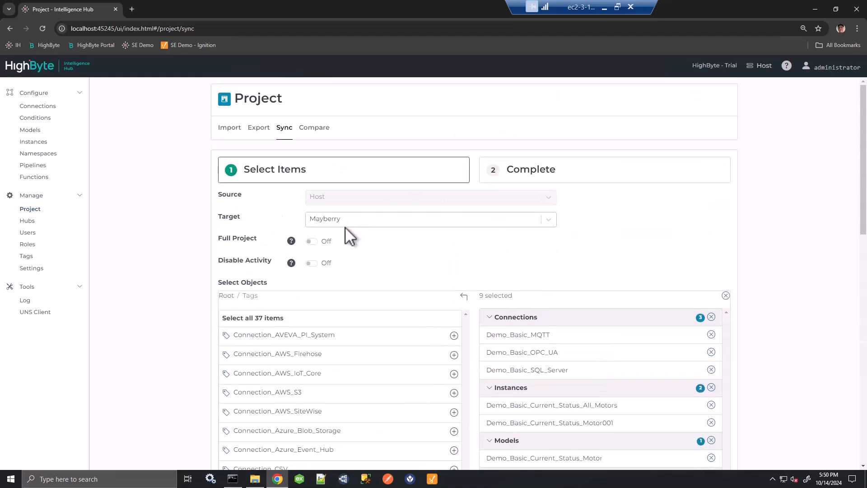
Turn on Disable Activity and sync the selected objects to the Mayberry hub
click(311, 263)
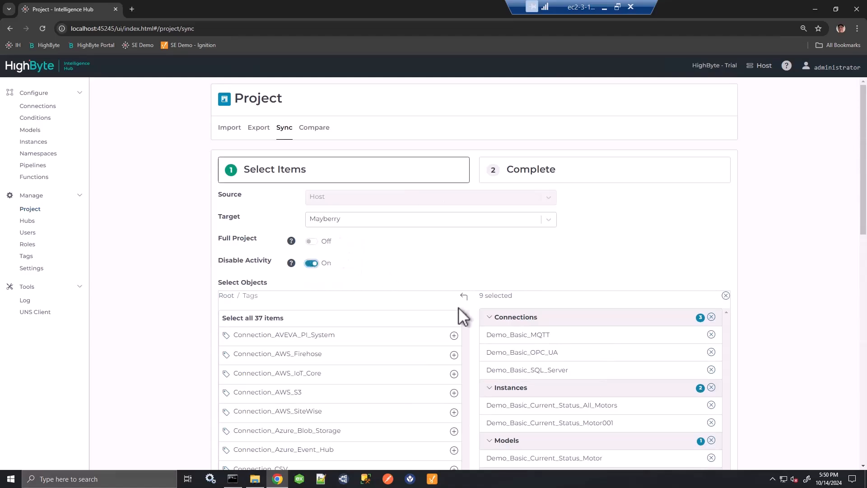
scroll(490, 305, down, 5)
scroll(490, 305, up, 4)
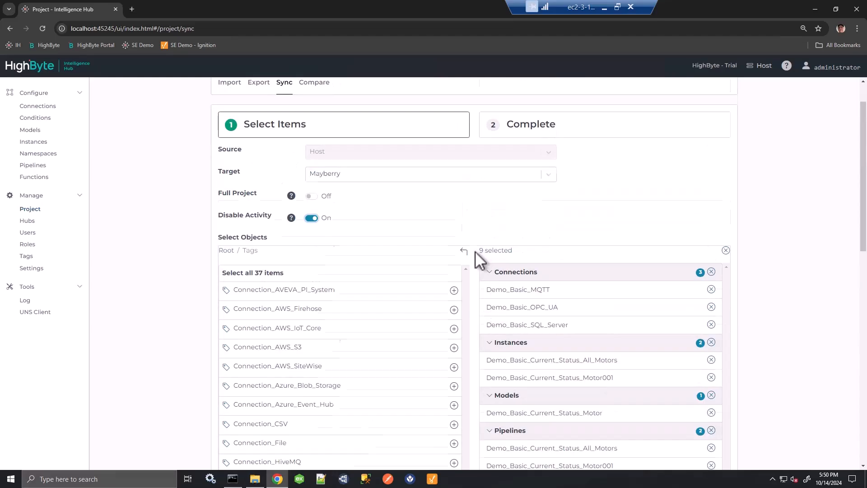
scroll(476, 254, down, 12)
click(231, 449)
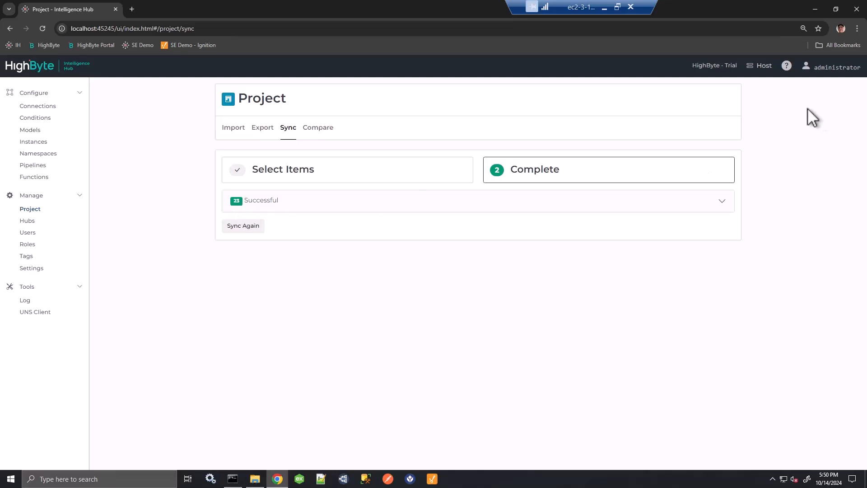
Change the active hub from Host to Mayberry
click(760, 69)
click(475, 108)
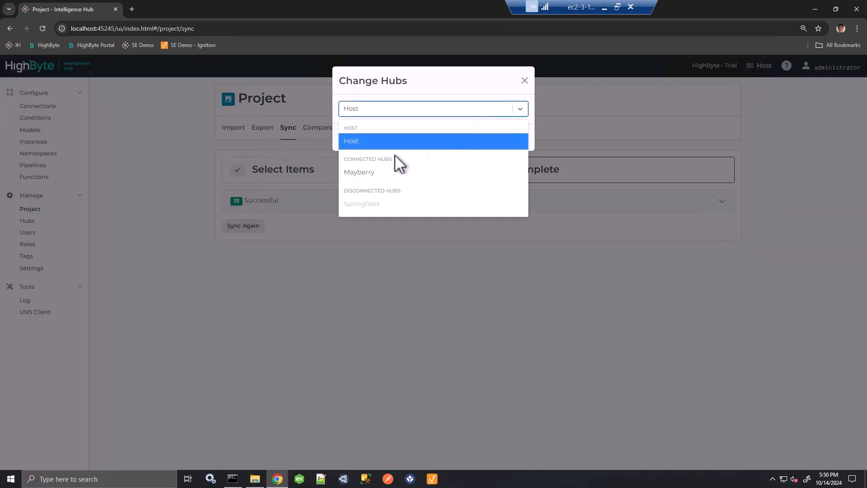
click(372, 172)
click(482, 138)
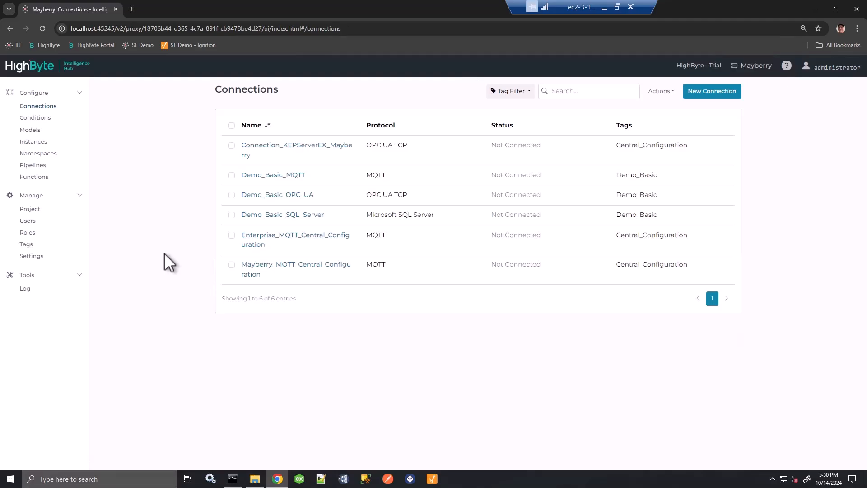
Review the Demo_Basic_Current_Status_Motor model, the connections and the pipelines on the Mayberry hub
click(30, 131)
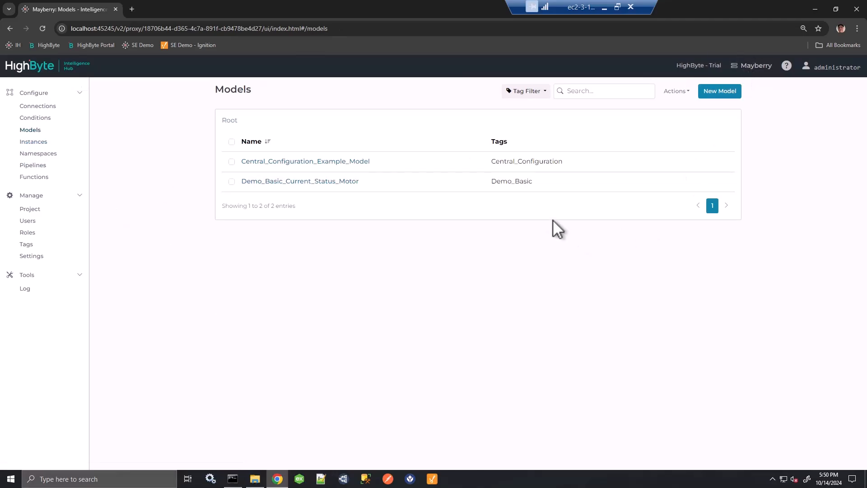
click(336, 182)
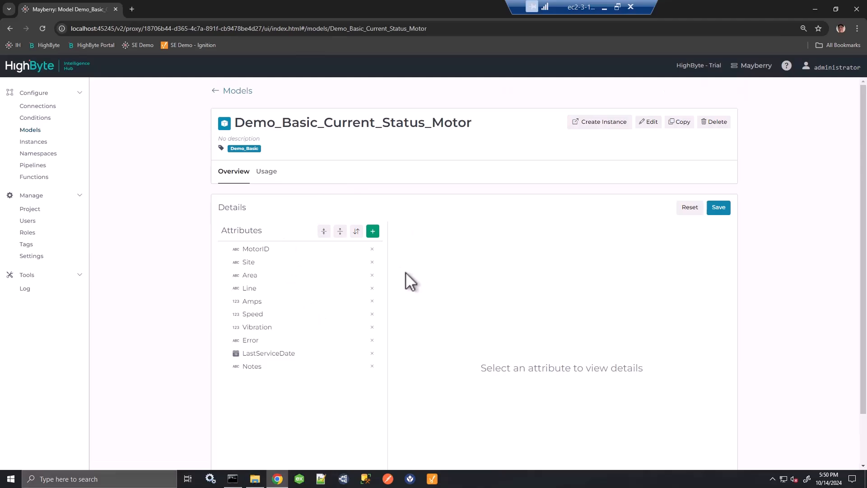
click(38, 107)
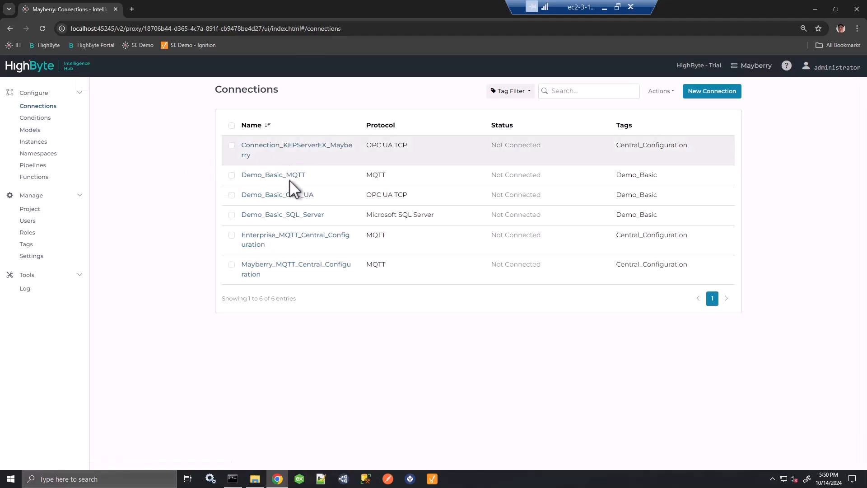
click(102, 177)
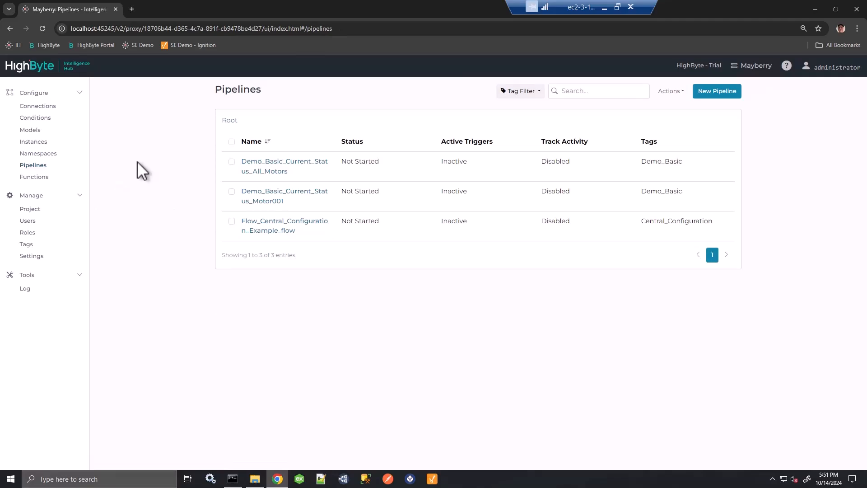
Remove the LastServiceDate and Notes attributes from the Demo_Basic_Current_Status_Motor model on Mayberry and save the model
click(29, 131)
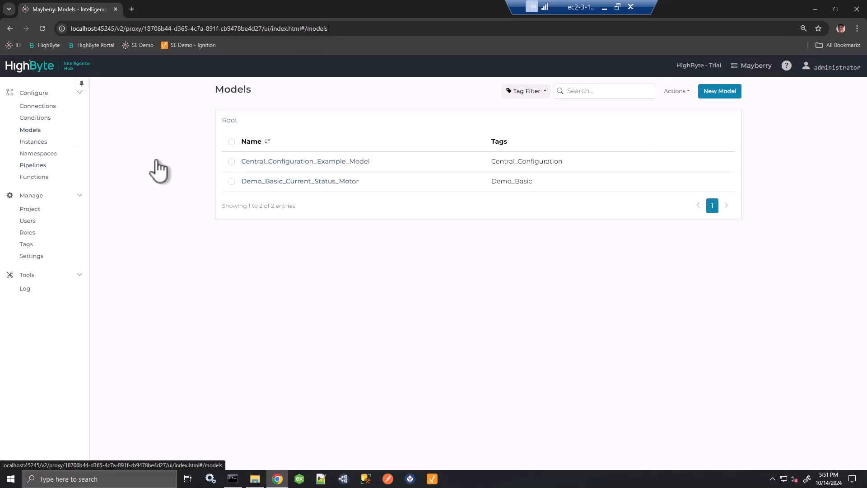
click(259, 183)
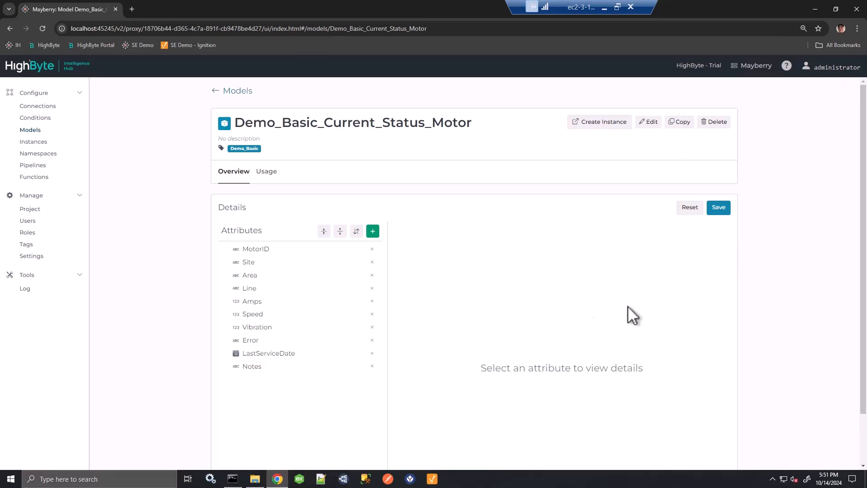
click(371, 354)
click(371, 353)
click(721, 208)
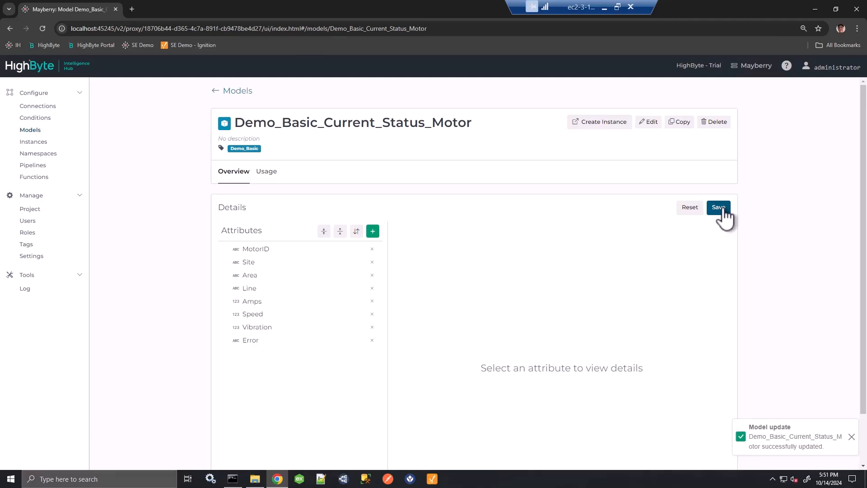
Change the active hub from Mayberry back to Host
click(748, 66)
click(460, 112)
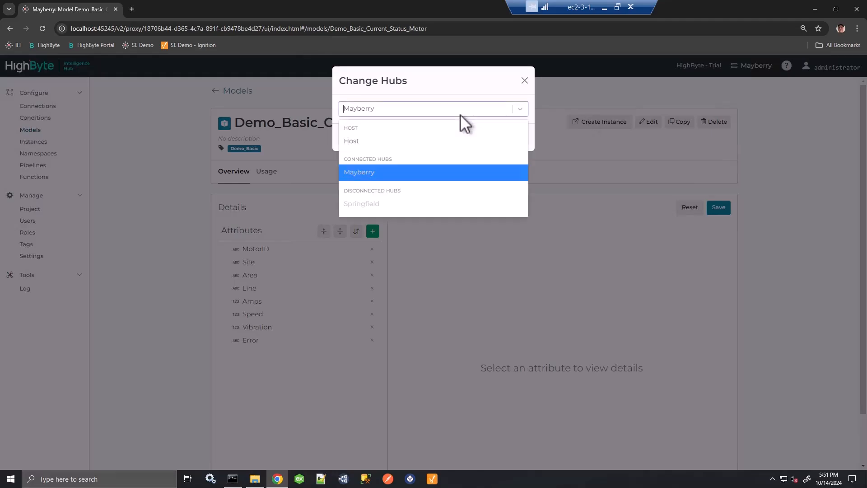
click(374, 148)
click(504, 138)
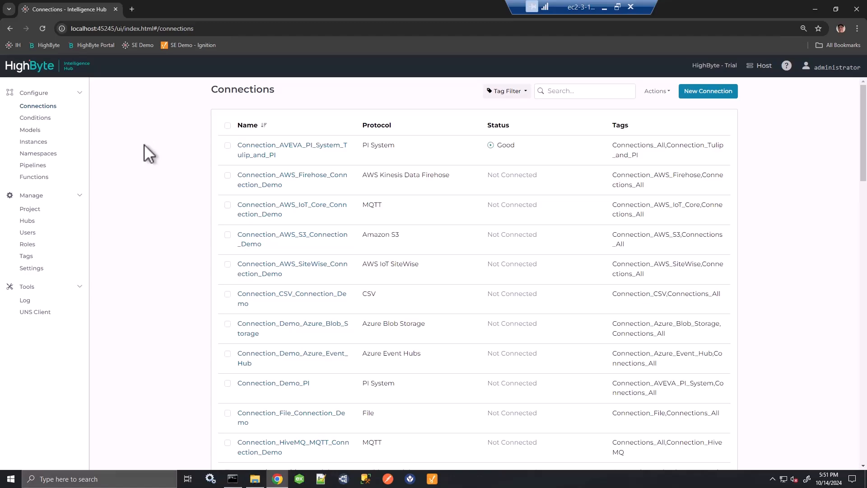
Start a project comparison from the Host with Mayberry as the target hub
click(31, 209)
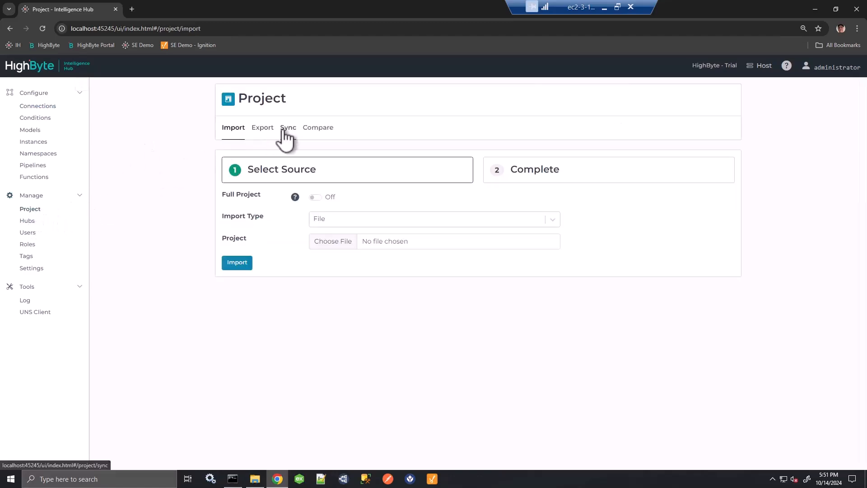
click(314, 131)
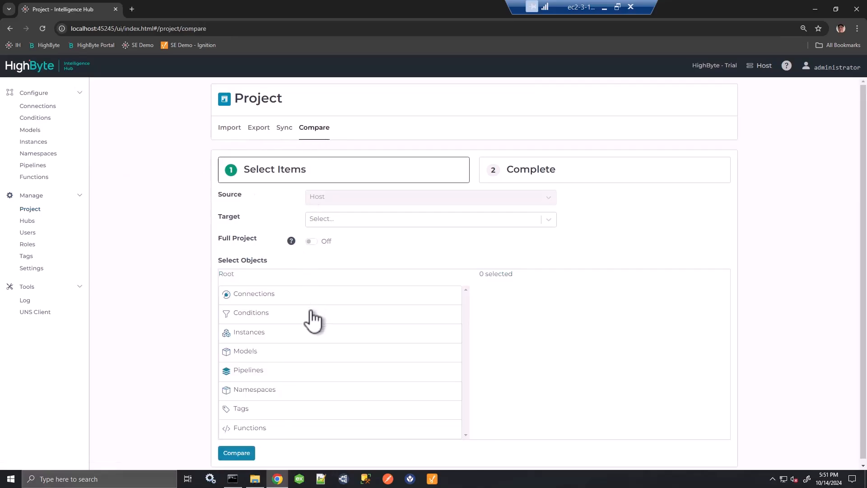
click(320, 219)
click(326, 251)
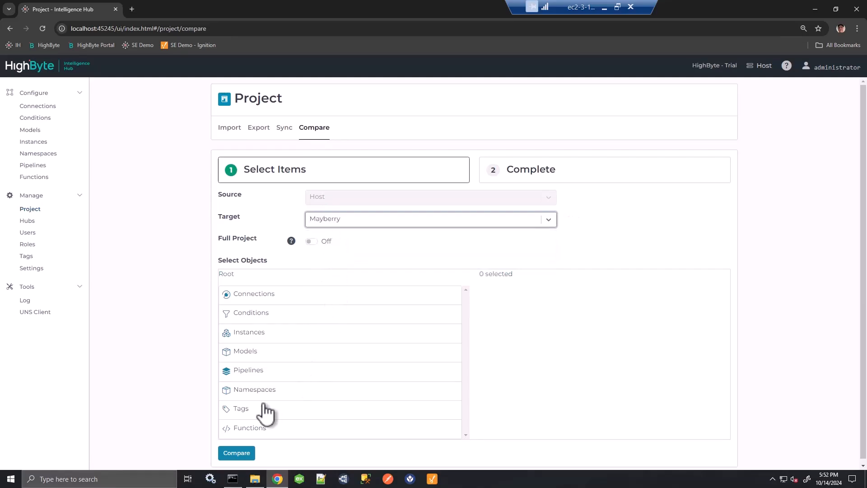
Select the objects tagged Demo_Basic for the comparison and run the compare against Mayberry
click(244, 411)
scroll(311, 357, down, 2)
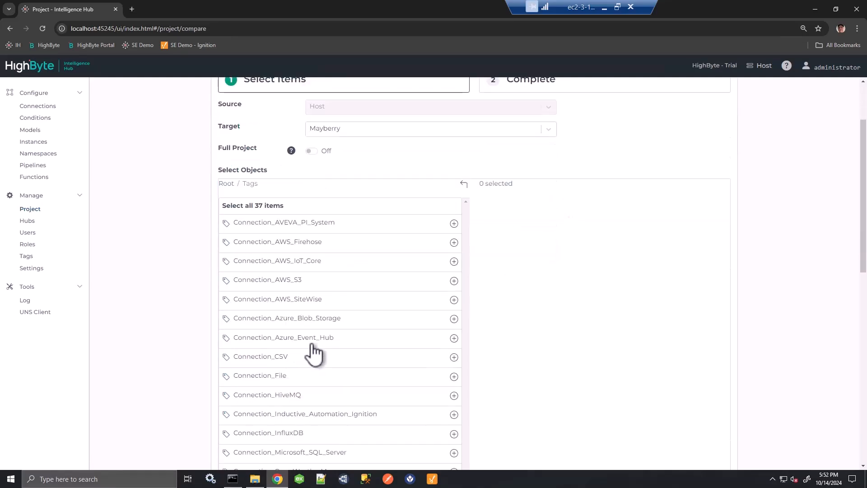
scroll(313, 354, down, 10)
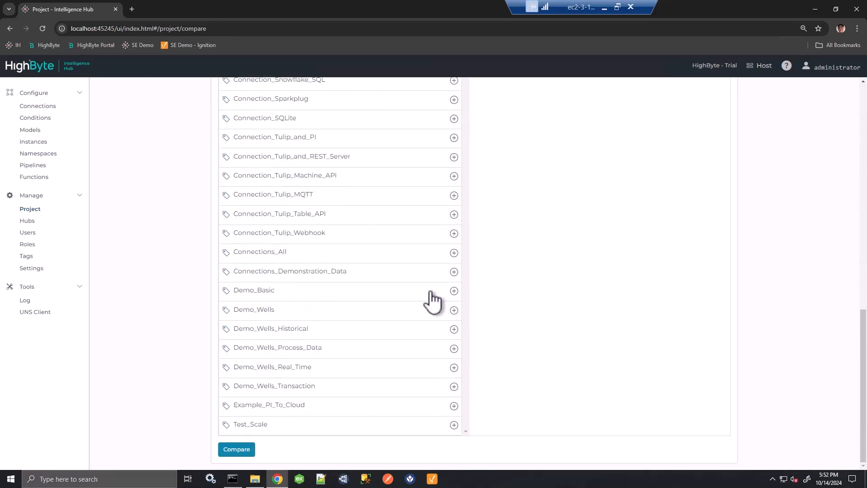
click(454, 290)
scroll(554, 310, up, 7)
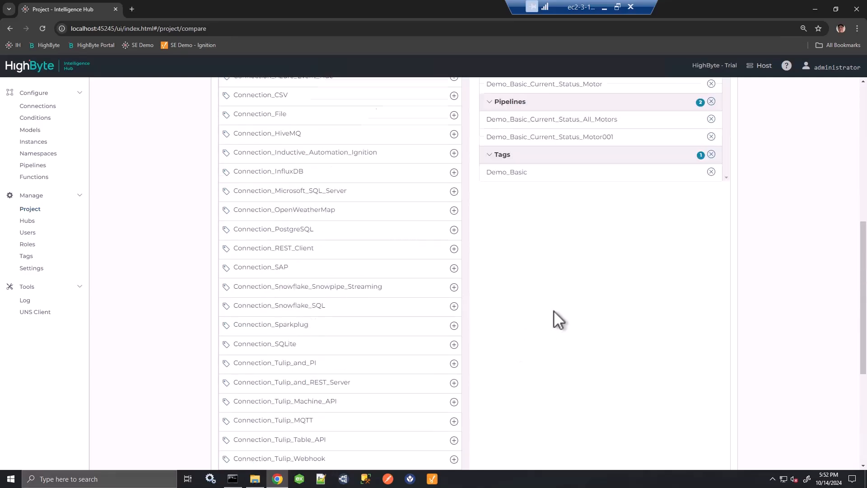
scroll(561, 294, down, 8)
click(247, 448)
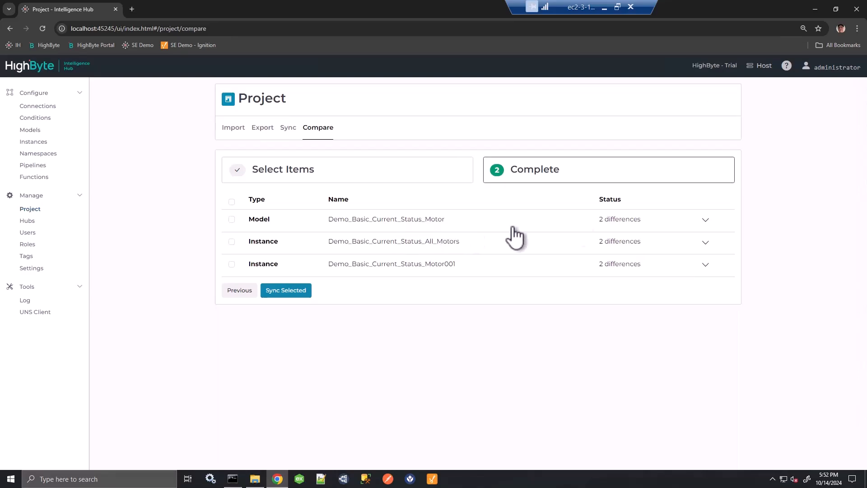
Expand the Demo_Basic_Current_Status_Motor model in the comparison results and examine its source and target attributes for differences
click(706, 221)
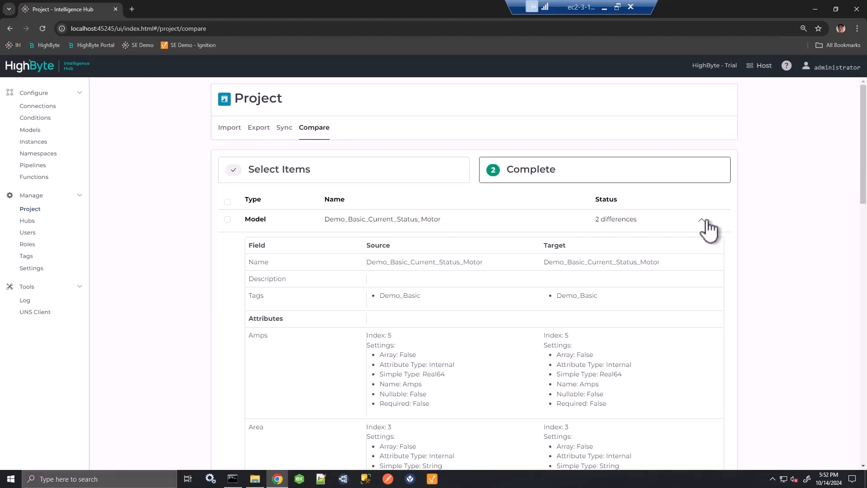
scroll(711, 233, down, 4)
scroll(714, 235, down, 12)
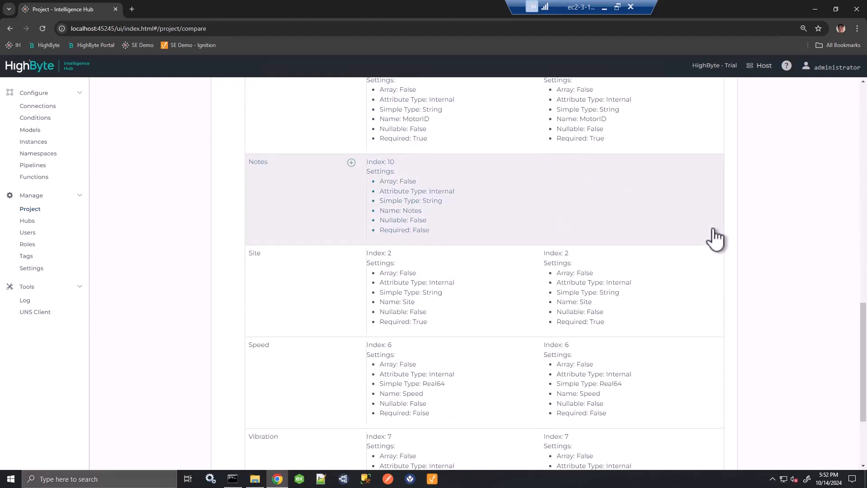
scroll(714, 237, down, 3)
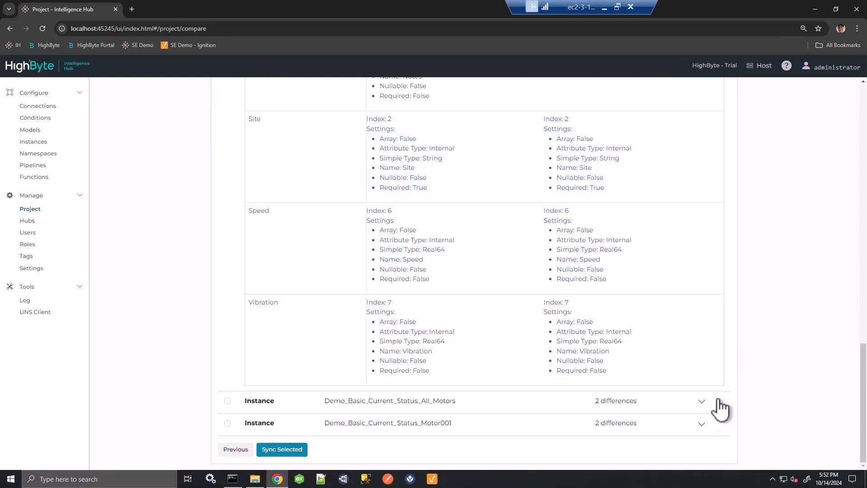
drag(865, 398, 865, 295)
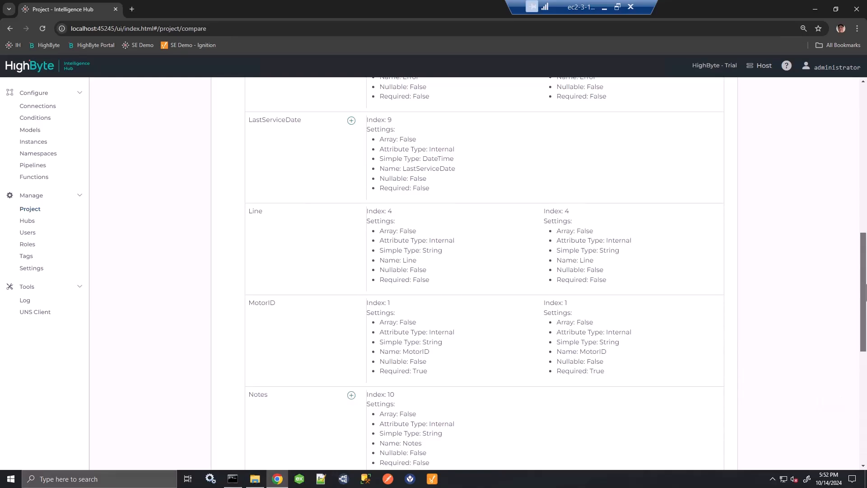
drag(866, 293, 866, 172)
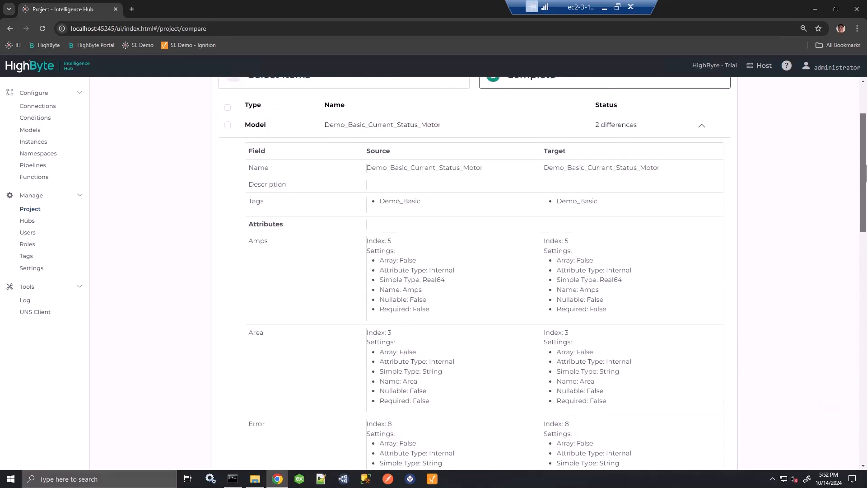
drag(865, 172, 860, 256)
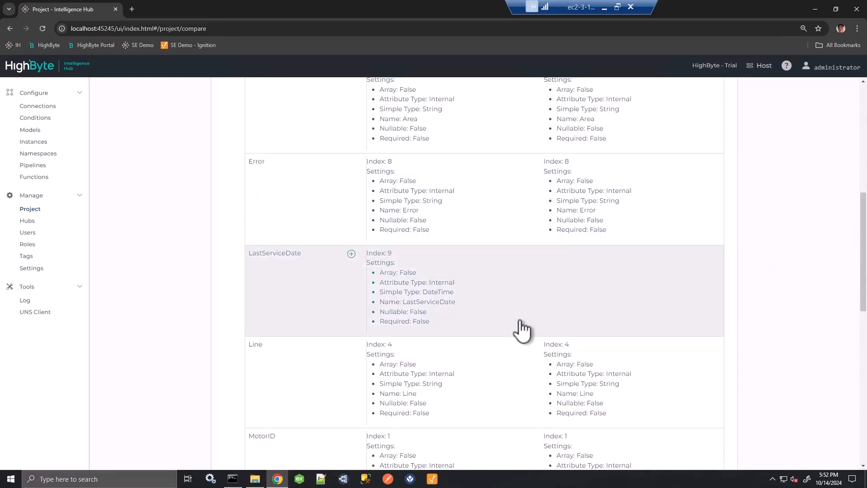
scroll(601, 299, down, 6)
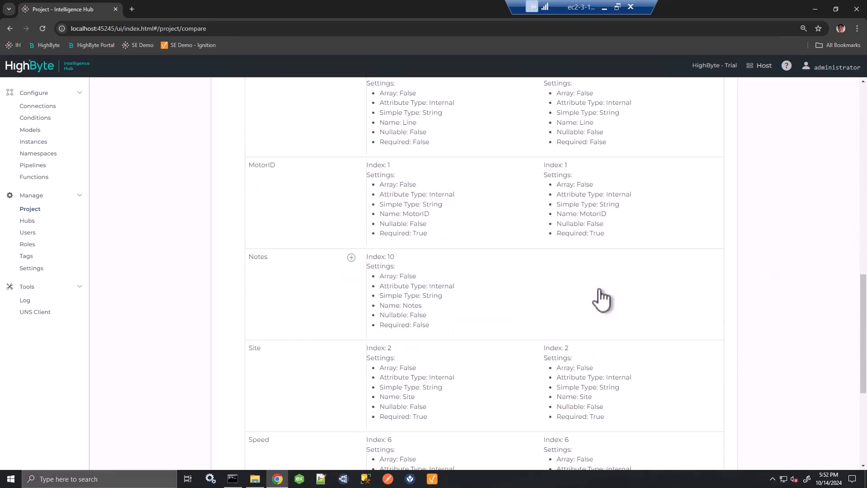
scroll(601, 298, down, 5)
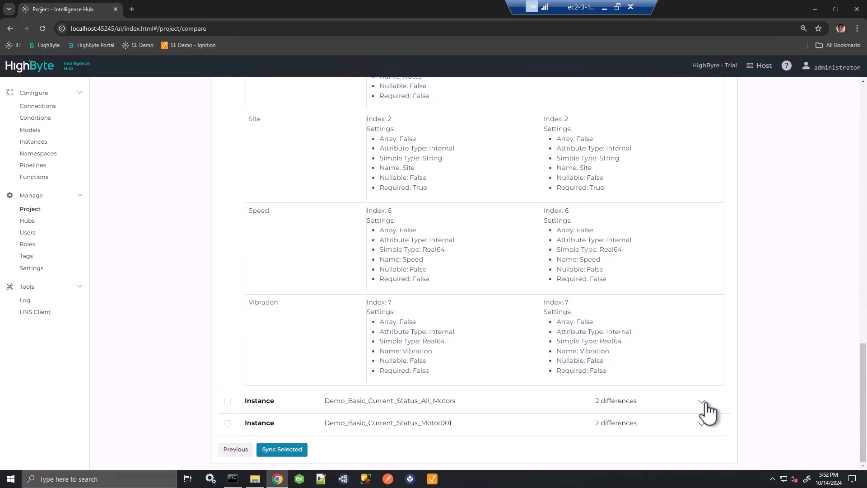
Expand the Demo_Basic_Current_Status_All_Motors instance and examine how its attributes differ between source and target
click(701, 402)
scroll(685, 367, down, 6)
scroll(686, 368, down, 5)
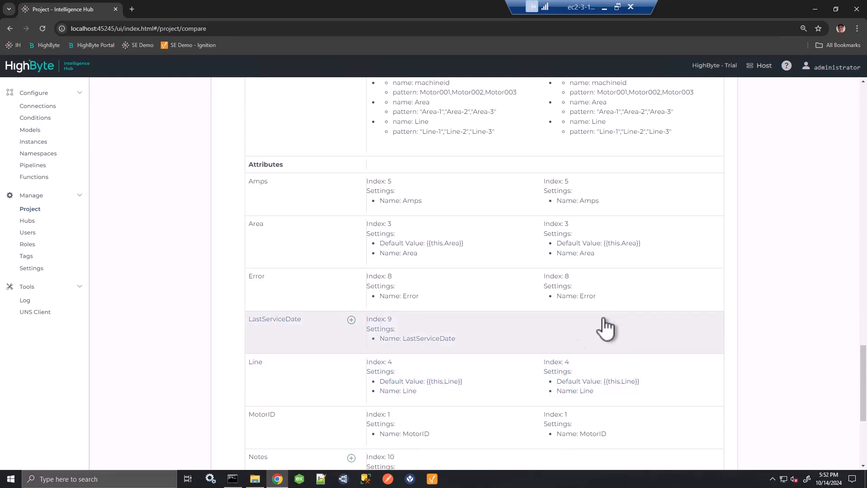
scroll(580, 345, down, 5)
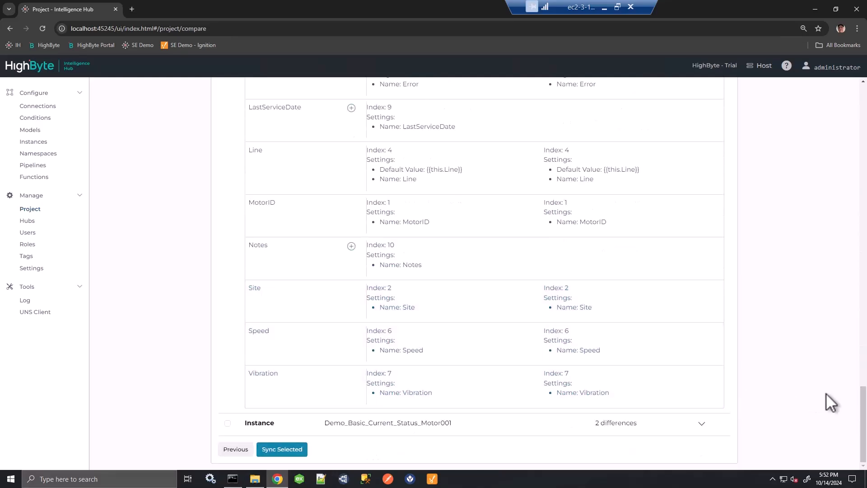
drag(862, 406, 862, 91)
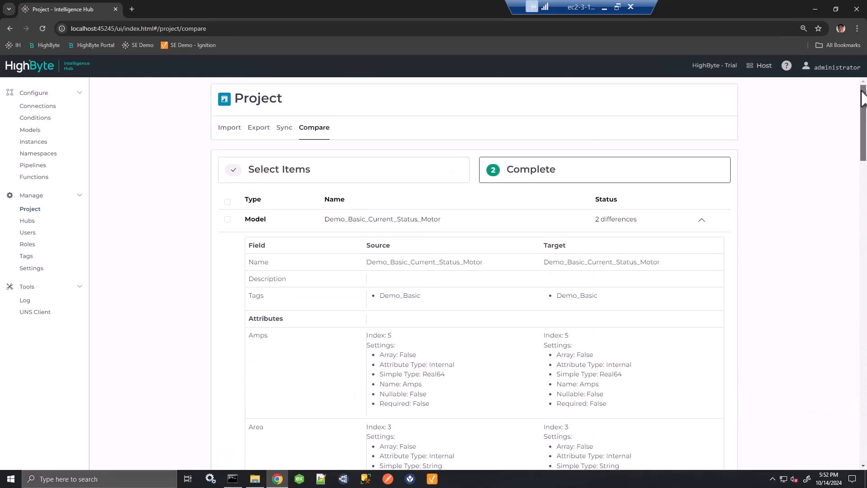